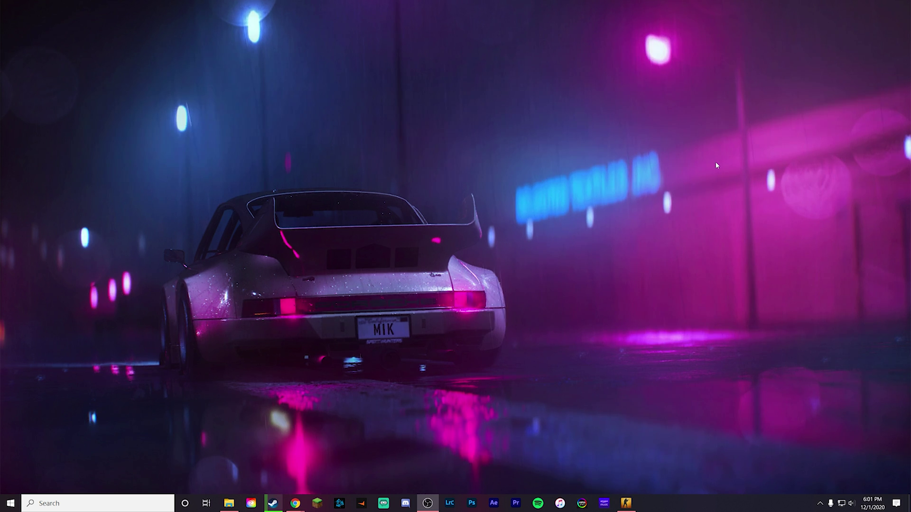
# Open Task Manager, view the performance information, and launch Resource Monitor from there
pyautogui.click(125, 499)
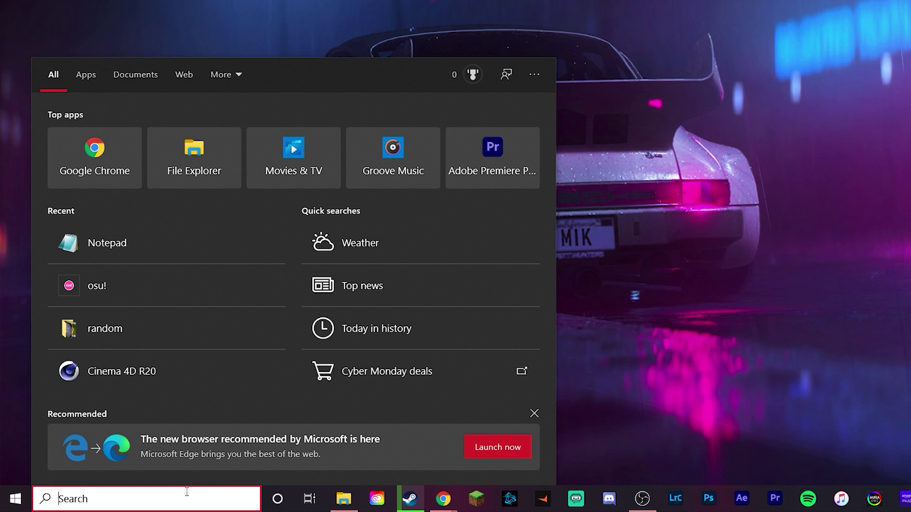
pyautogui.write('task')
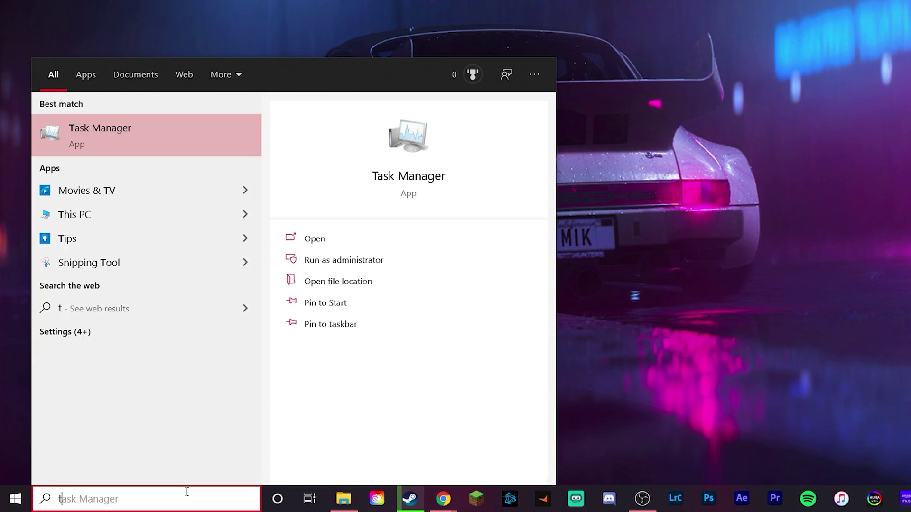
pyautogui.click(135, 146)
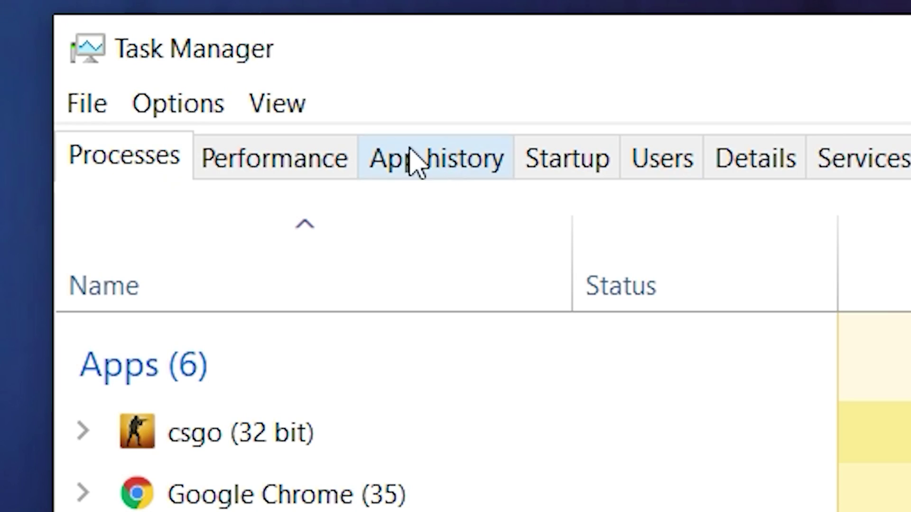
pyautogui.click(293, 118)
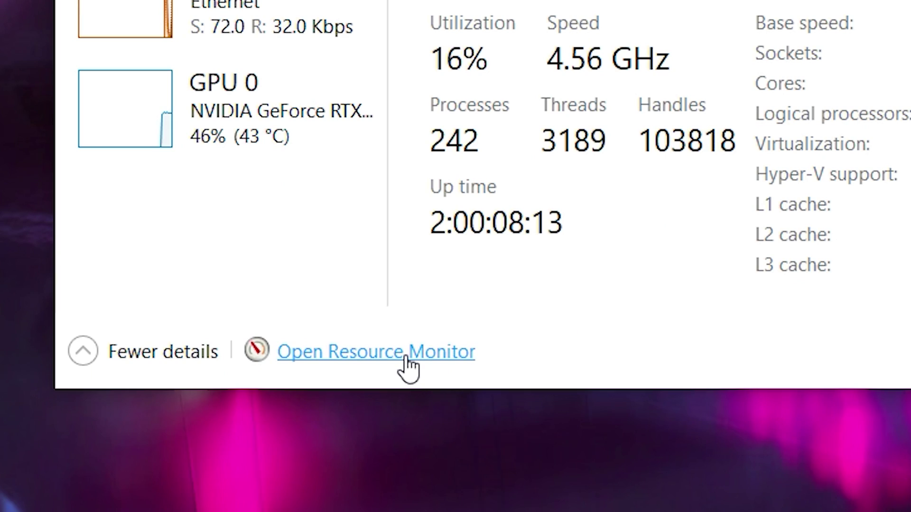
pyautogui.click(403, 355)
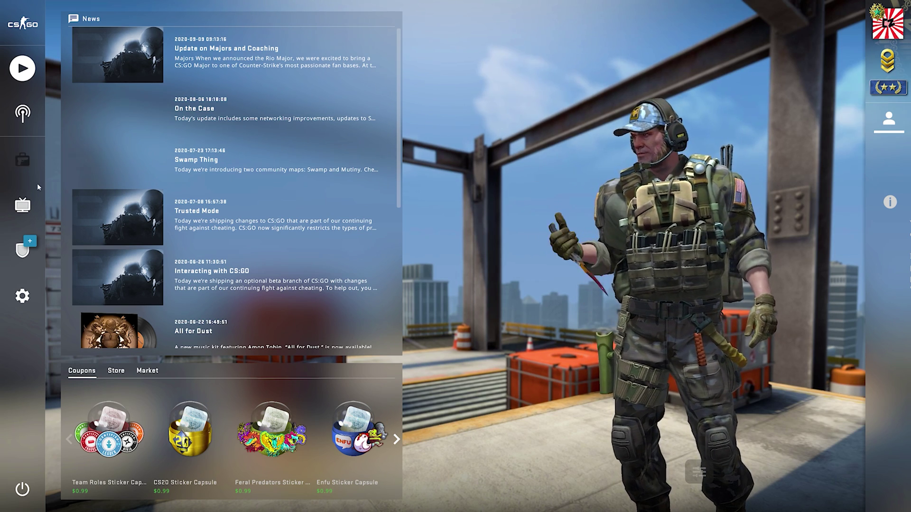
# In CS:GO's game settings, lower Max Acceptable Matchmaking Ping to 25 and finish with the value slightly above that minimum
pyautogui.click(29, 292)
pyautogui.click(158, 66)
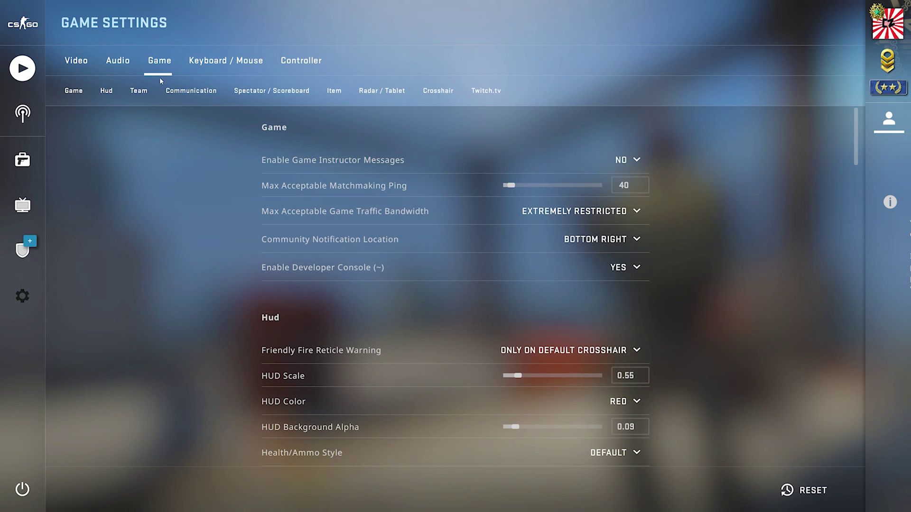
pyautogui.moveTo(292, 192)
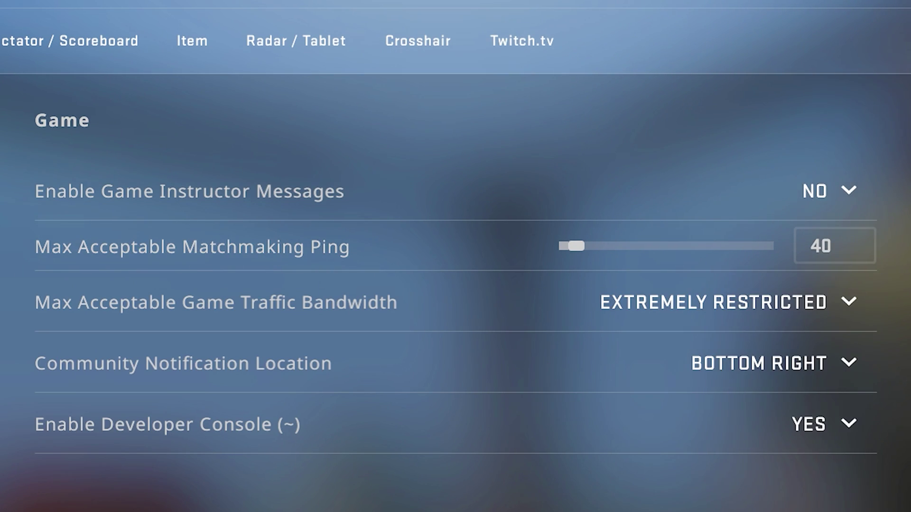
pyautogui.moveTo(580, 246); pyautogui.dragTo(389, 268)
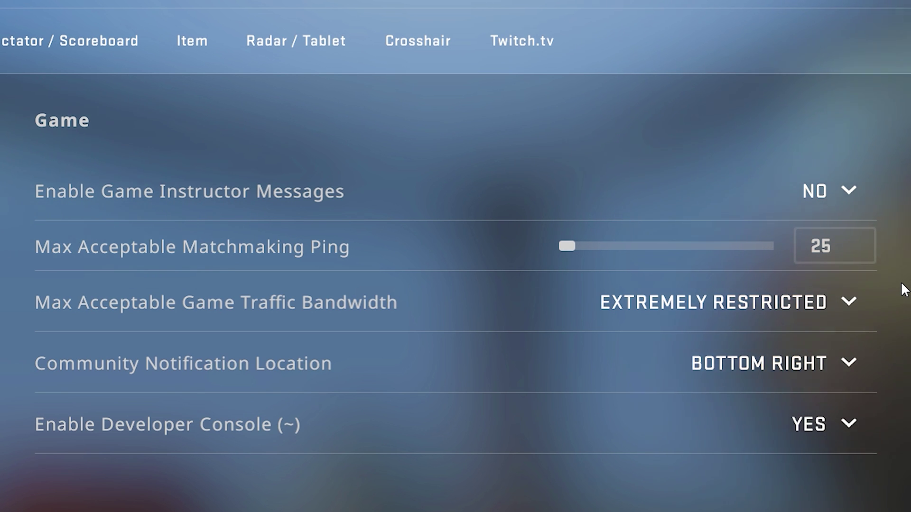
pyautogui.moveTo(564, 258)
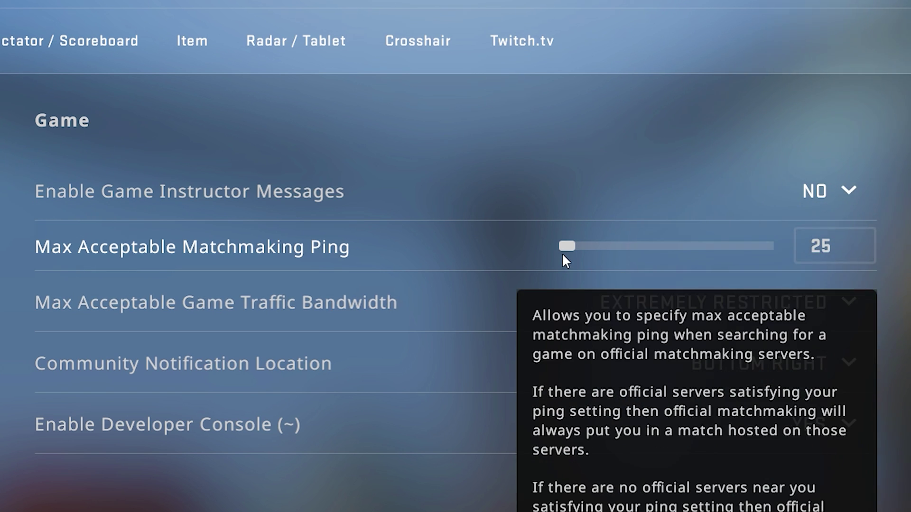
pyautogui.moveTo(567, 246); pyautogui.dragTo(573, 247)
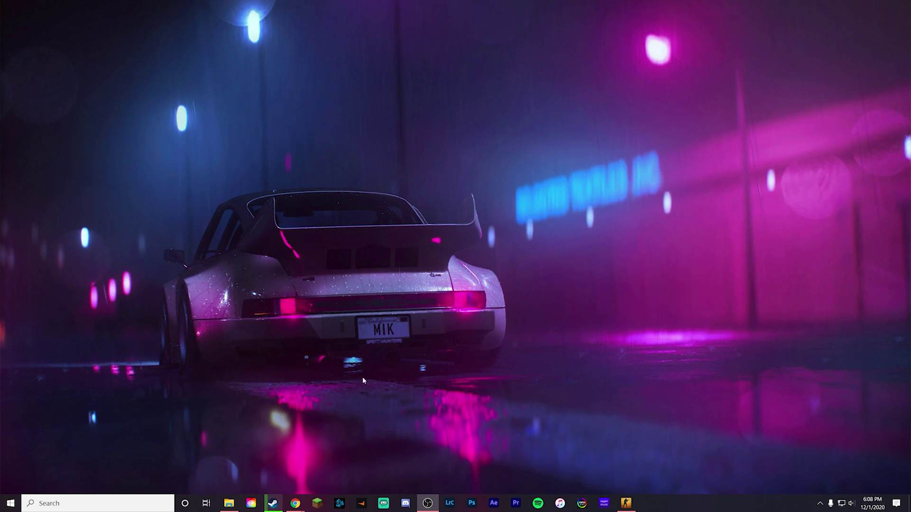
# Switch to Steam and open the launch options in the properties of Counter-Strike: Global Offensive
pyautogui.click(273, 503)
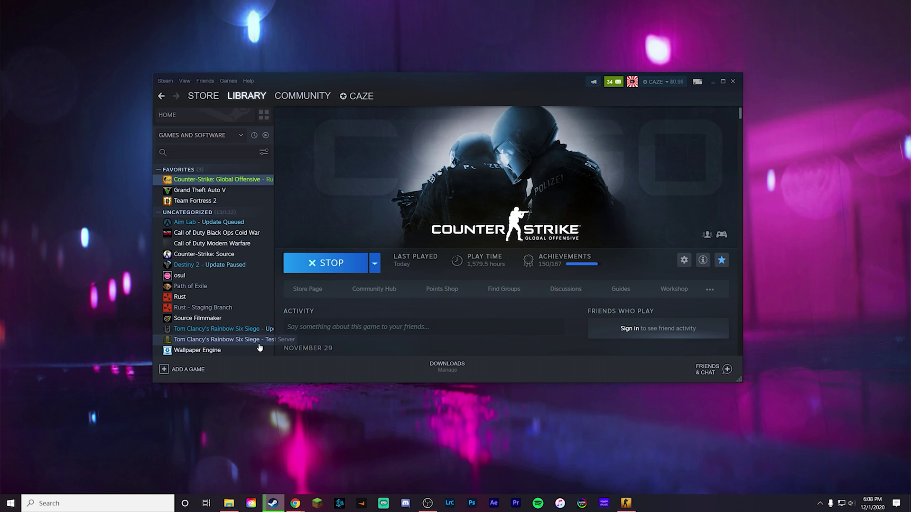
pyautogui.rightClick(219, 179)
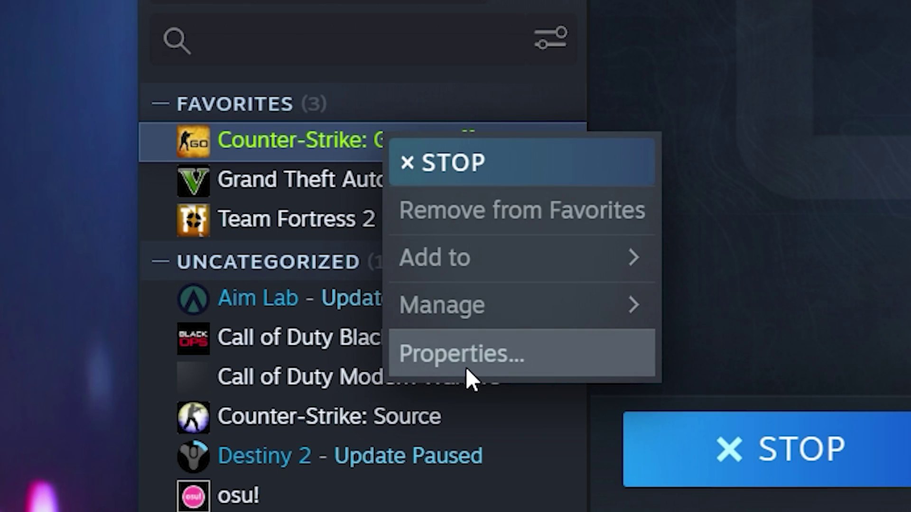
pyautogui.click(466, 367)
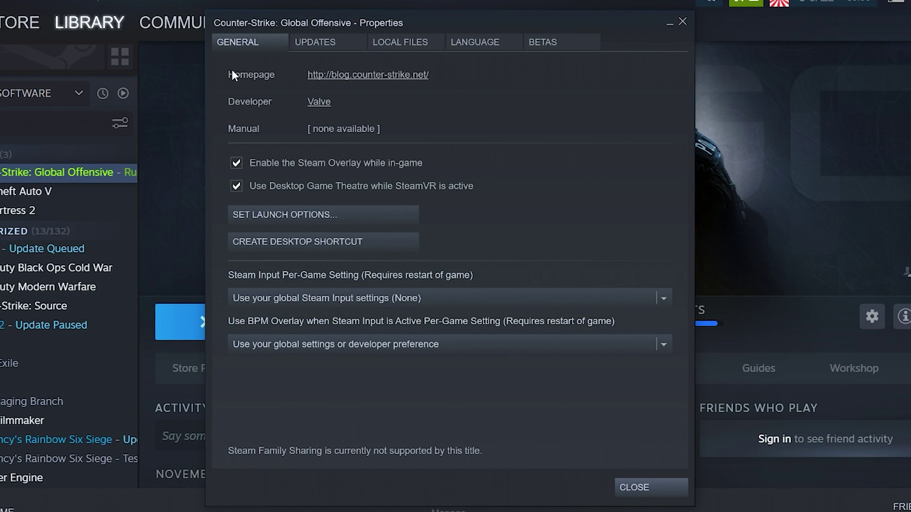
pyautogui.click(310, 221)
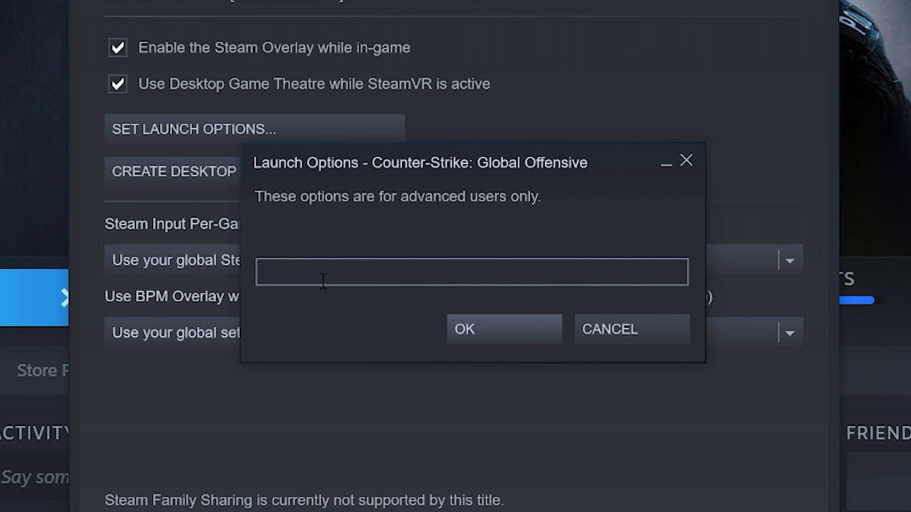
# Enter the launch options "rate 128000 cl_cmdrate 128 cl_interp 0 cl_interpratio 1 cl_lagcompensation 1", review them back to the start, and accept them
pyautogui.hotkey('ctrl', 'v')
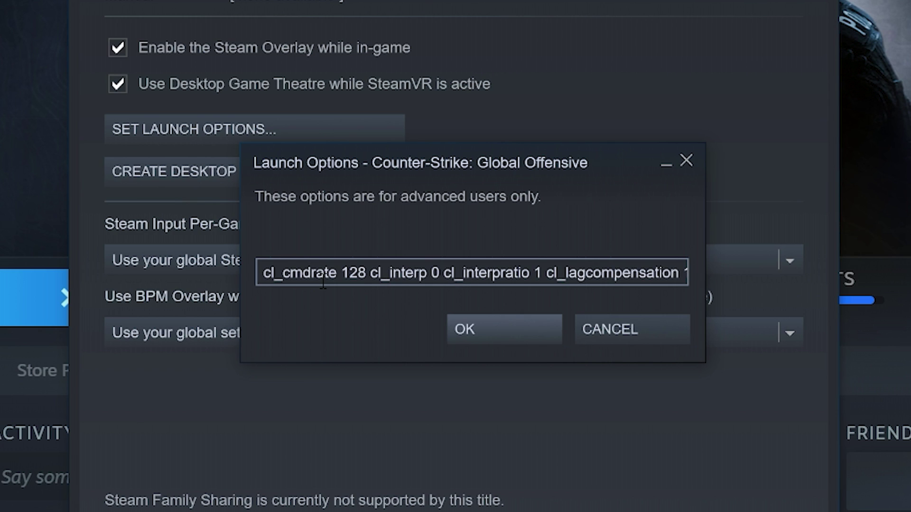
pyautogui.press('Left')
pyautogui.press('Left')
pyautogui.press('Left')
pyautogui.press('Left')
pyautogui.press('Left')
pyautogui.press('Left')
pyautogui.press('Left')
pyautogui.press('Left')
pyautogui.press('Left')
pyautogui.press('Left')
pyautogui.press('Left')
pyautogui.press('Left')
pyautogui.press('Left')
pyautogui.press('Left')
pyautogui.press('Left')
pyautogui.press('Left')
pyautogui.press('Left')
pyautogui.press('Left')
pyautogui.press('Left')
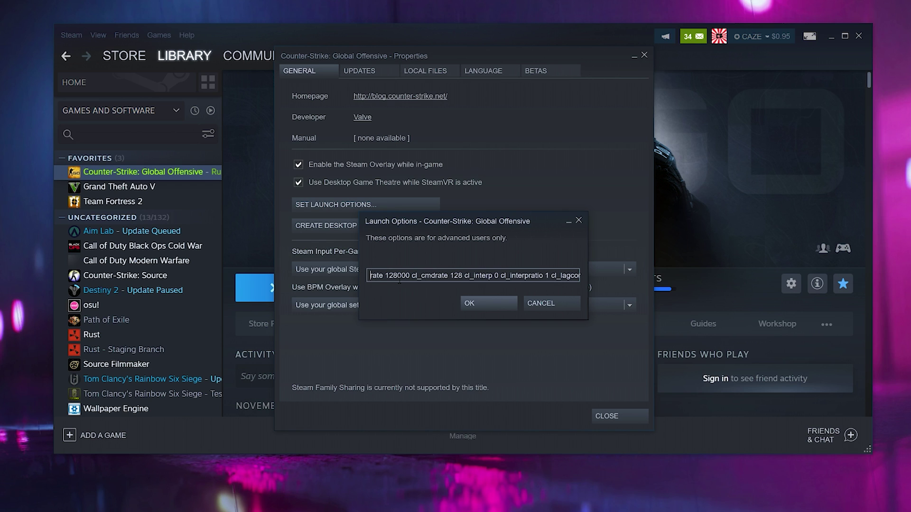
pyautogui.click(474, 300)
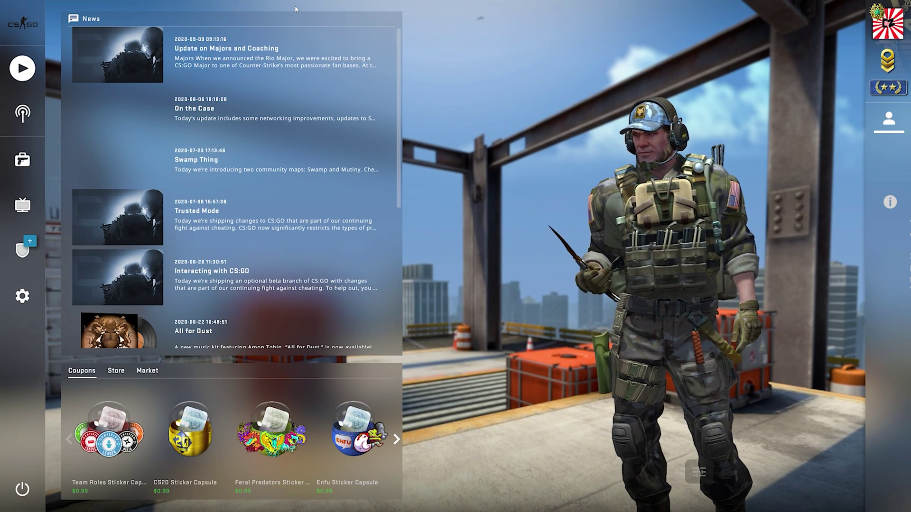